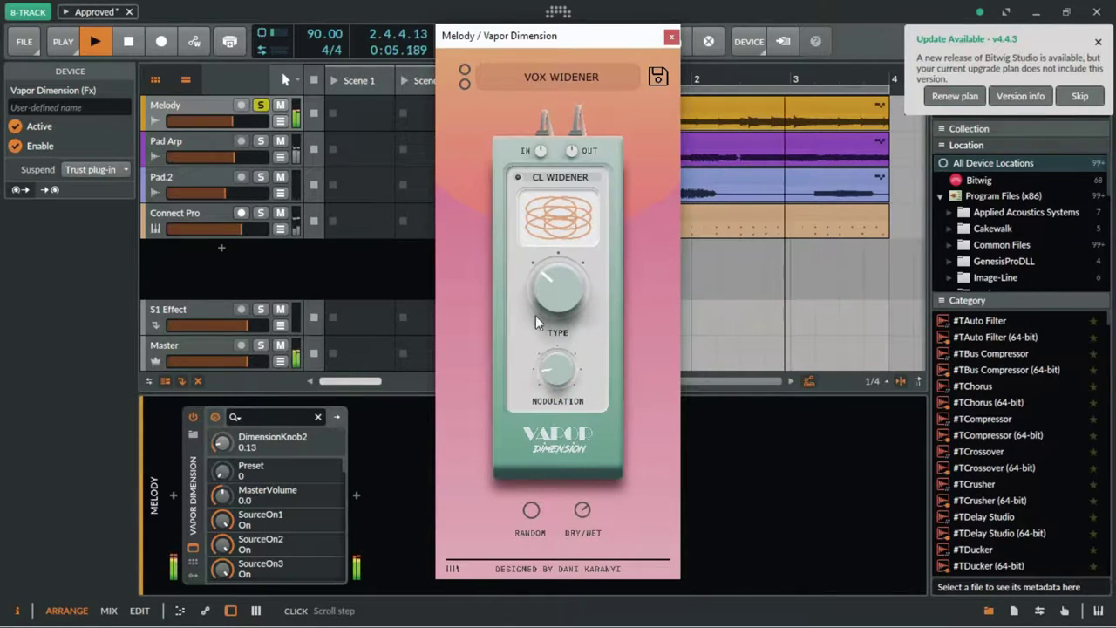
Raise the Vapor Dimension's Type to 1.0 and Modulation to 0.87 on the soloed Melody track.
drag(551, 261, 620, 161)
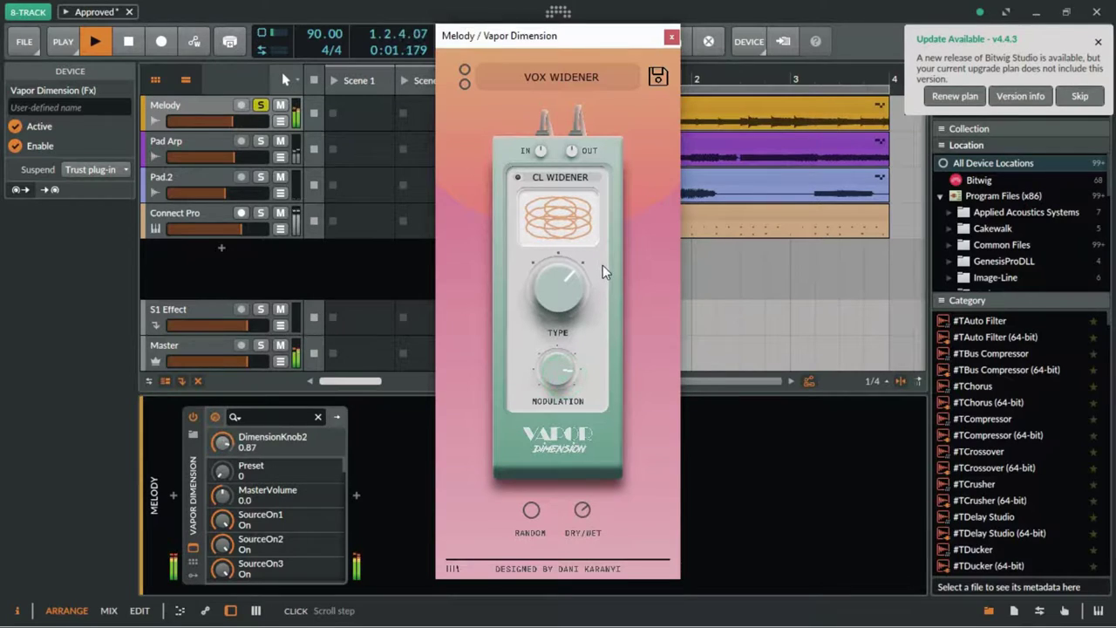
mouse_move(558, 304)
mouse_down()
mouse_move(557, 340)
mouse_move(579, 299)
mouse_up()
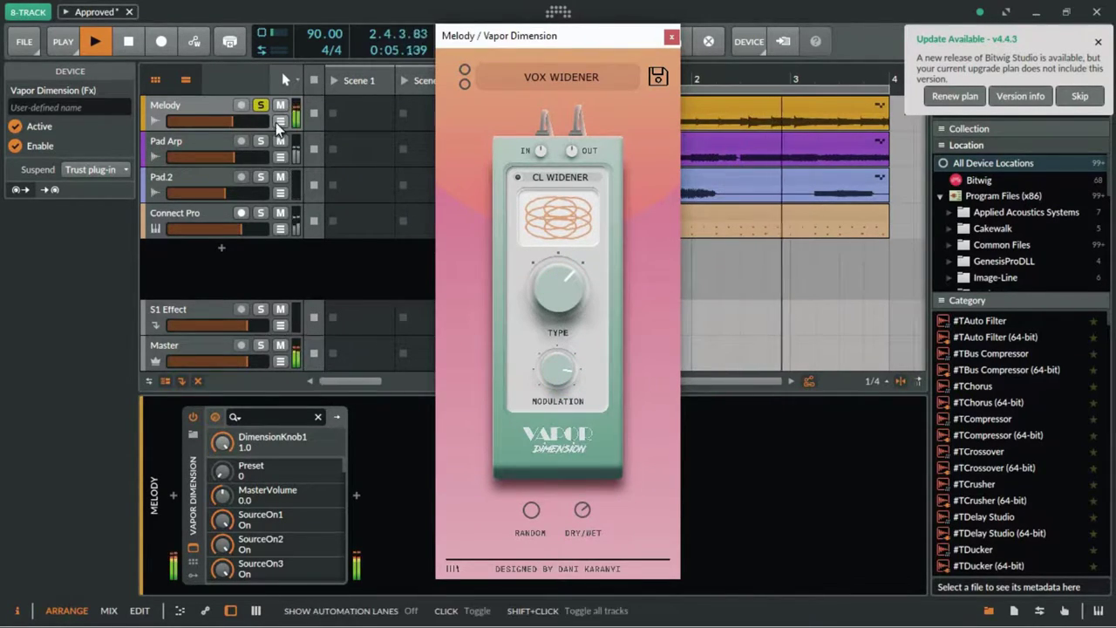
Unsolo the Melody track and compare the full mix with Vapor Dimension bypassed and re-enabled.
click(260, 106)
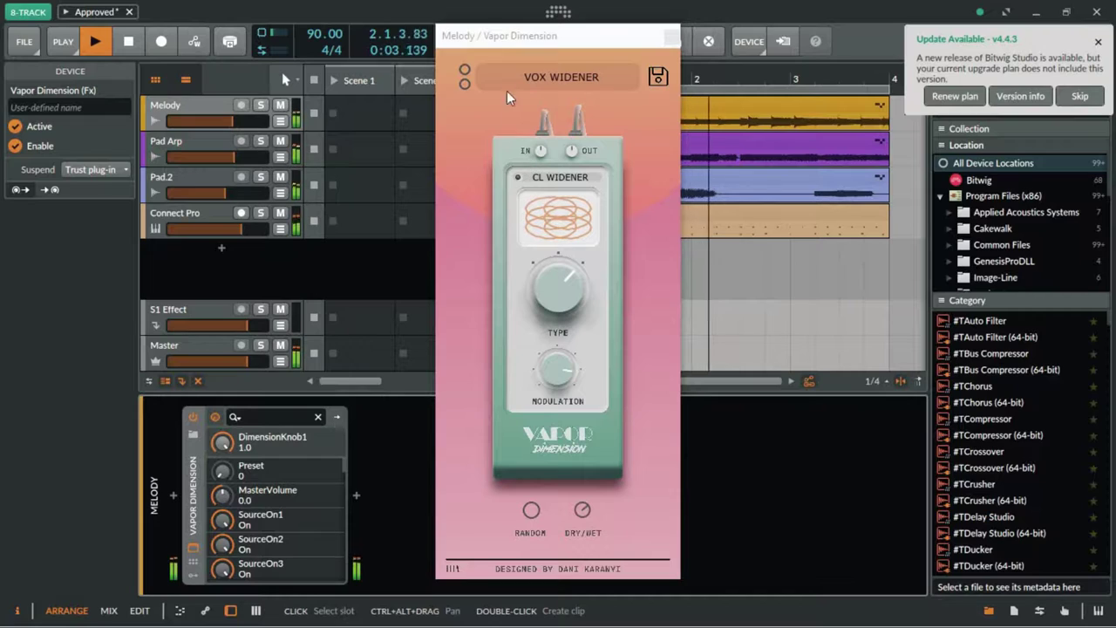
click(193, 418)
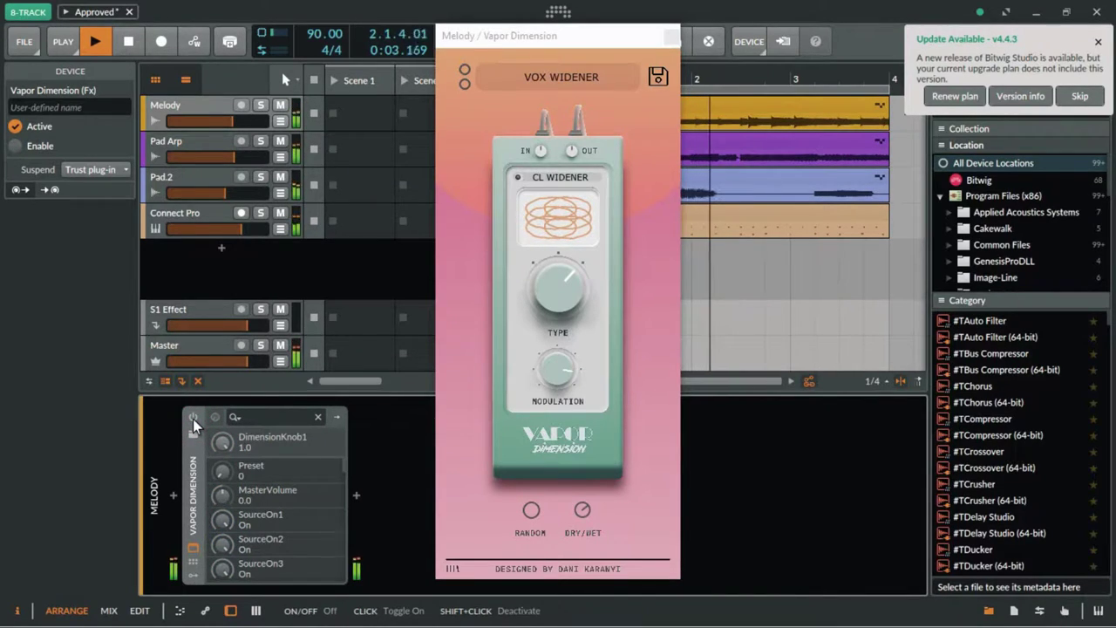
click(192, 418)
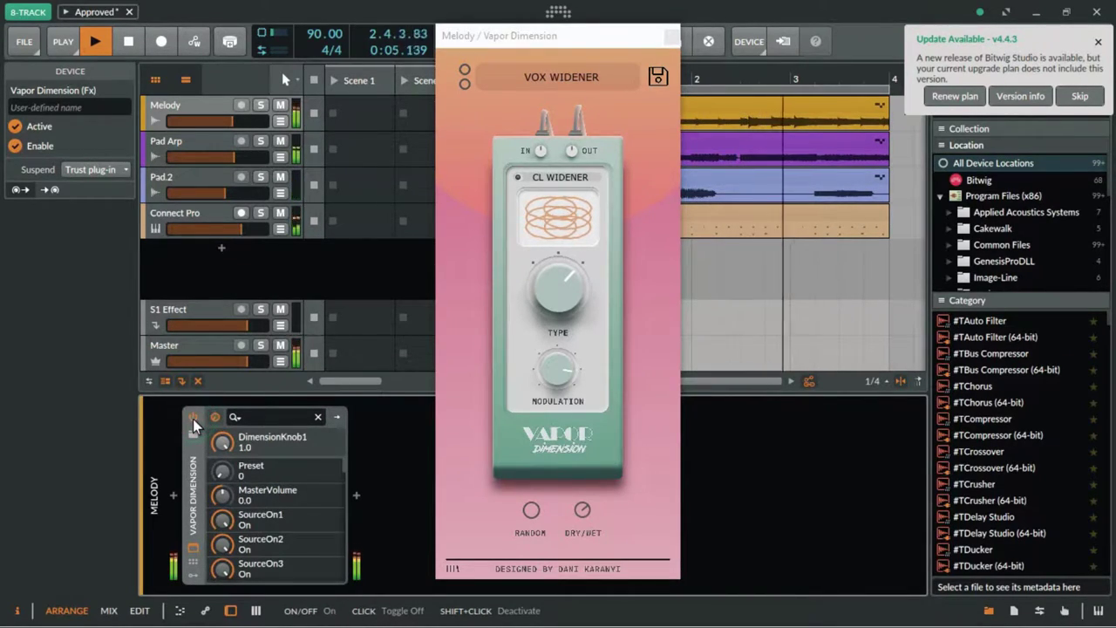
Lower the Vapor Dimension's Type to 0.5 and its Modulation to 0.41.
drag(586, 286, 544, 350)
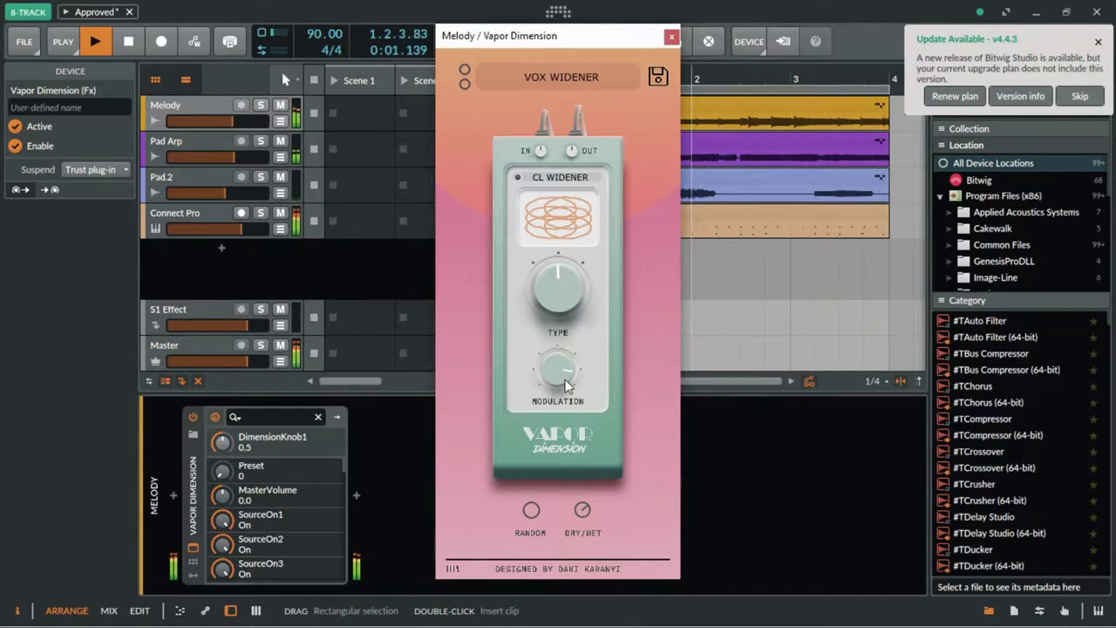
drag(549, 373, 527, 446)
Audition the Center Movement, Flashphase and Guitar Chorus presets of Vapor Dimension on the Melody track.
click(568, 79)
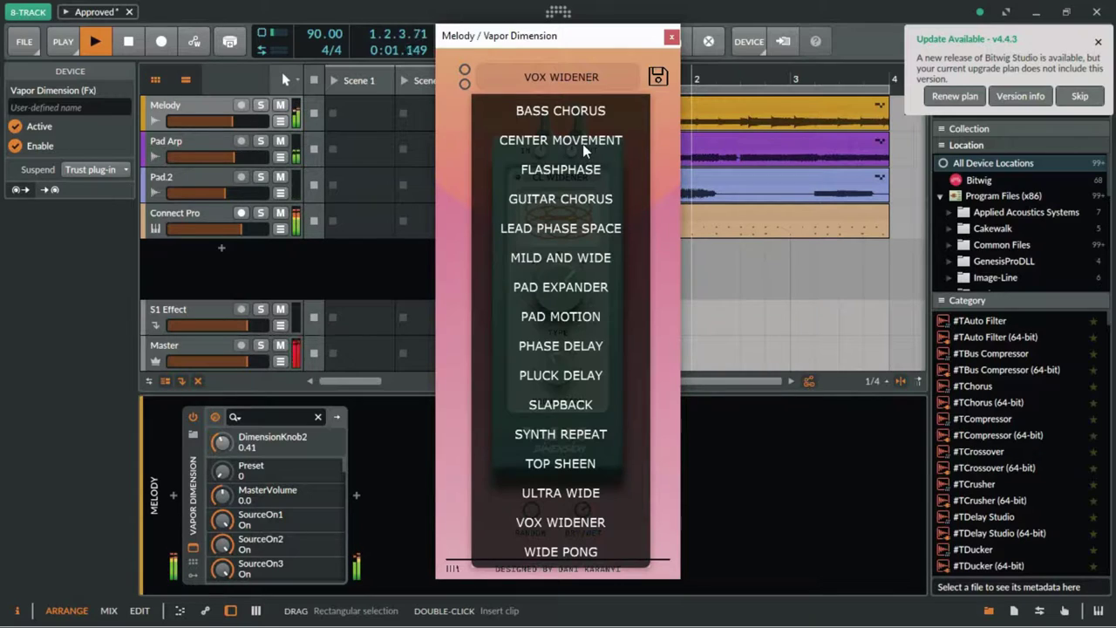
click(583, 144)
click(578, 77)
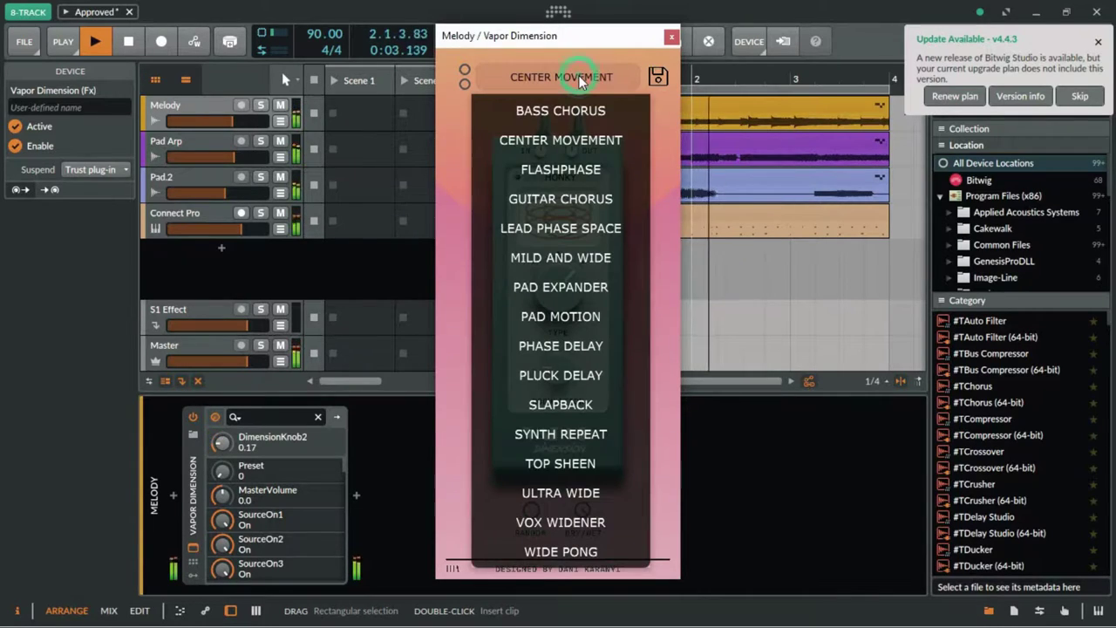
click(589, 175)
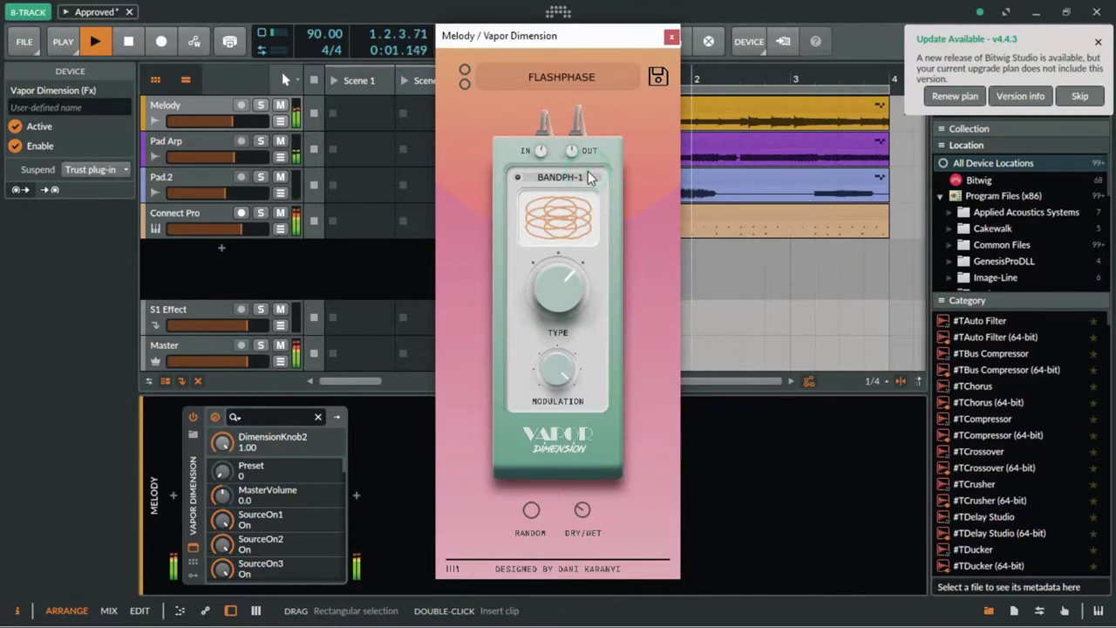
click(571, 77)
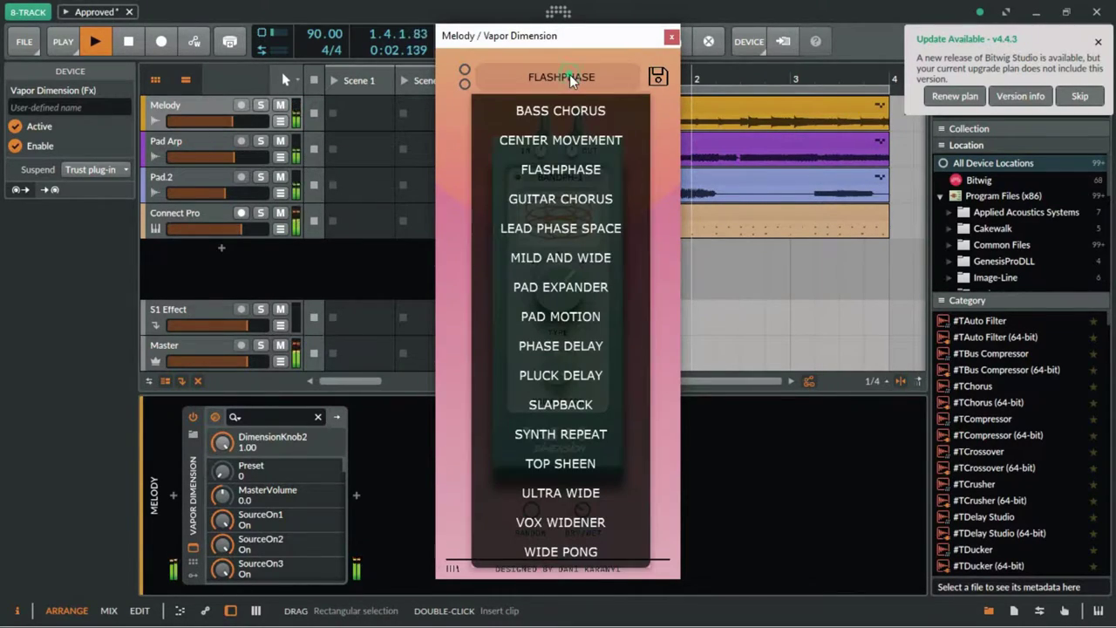
click(585, 199)
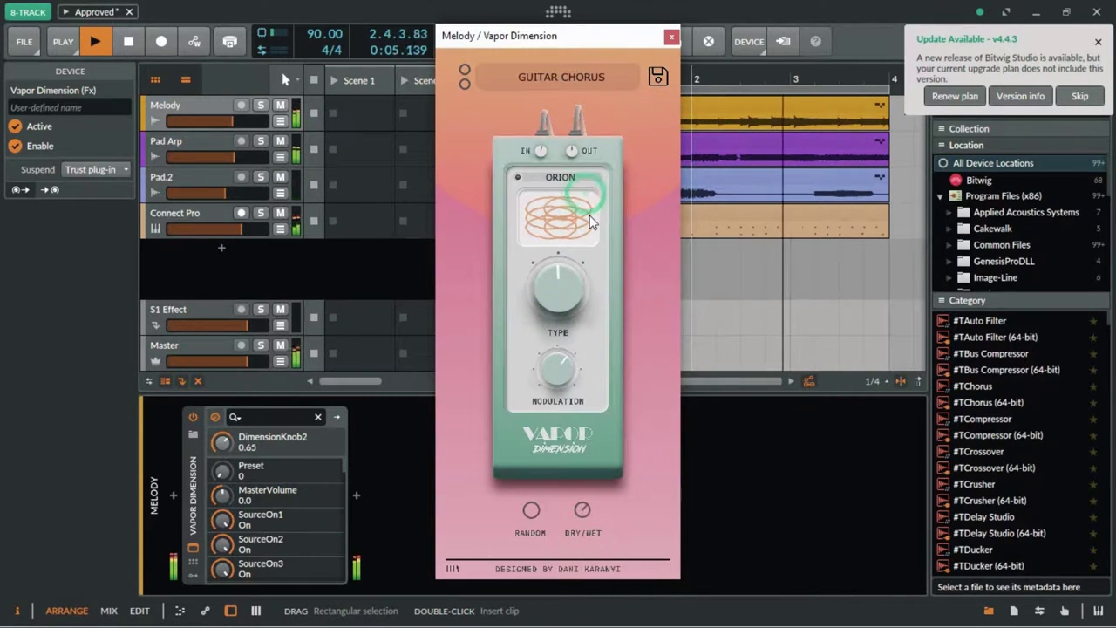
Audition the Lead Phase Space, Mild and Wide, and Pad Expander presets on the Melody track.
click(592, 78)
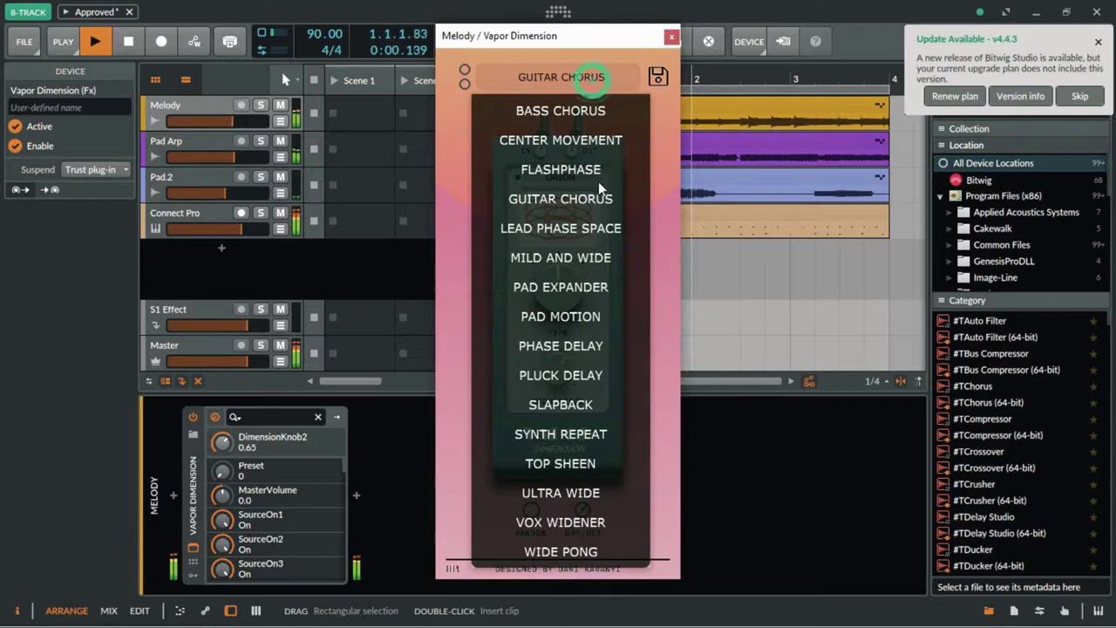
click(603, 232)
click(593, 78)
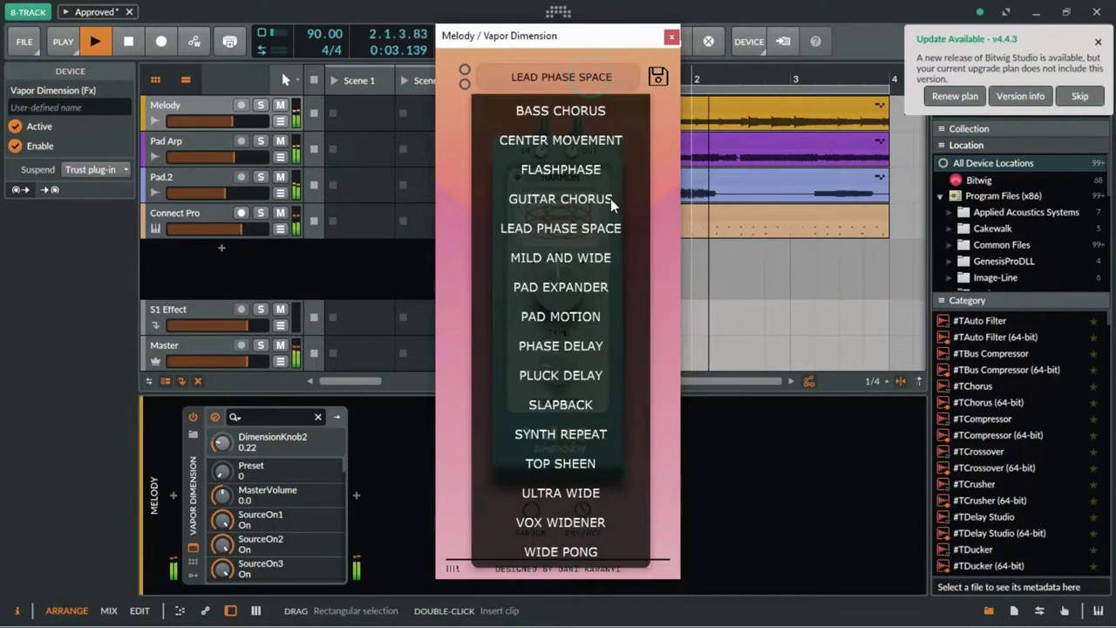
click(595, 266)
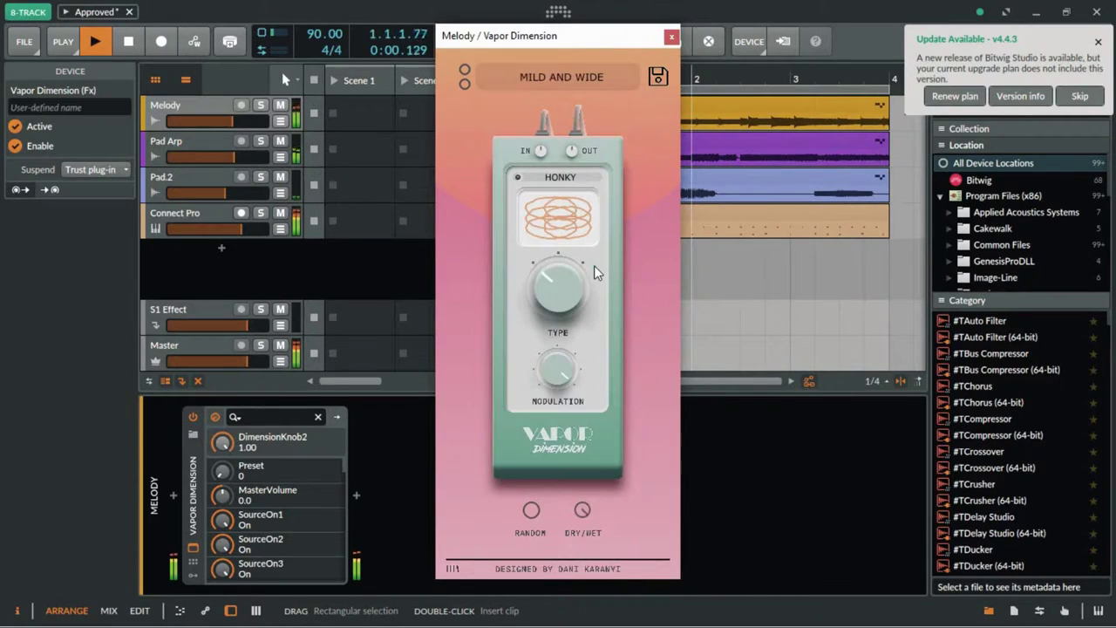
click(560, 79)
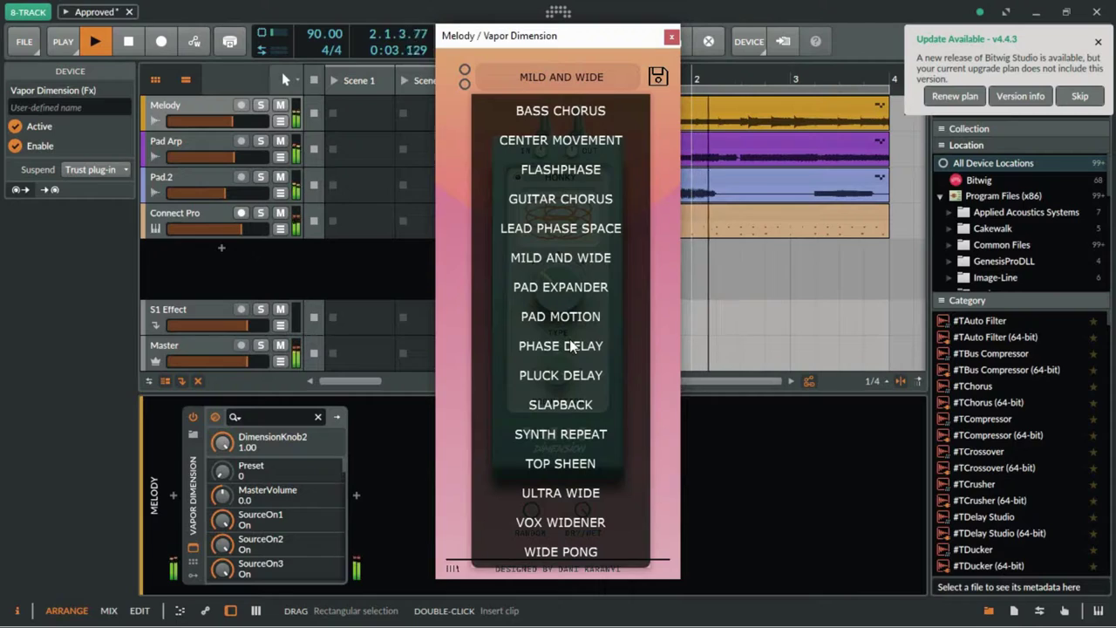
click(579, 291)
Audition the Phase Delay, Pluck Delay and Slapback presets on the Melody track.
click(555, 82)
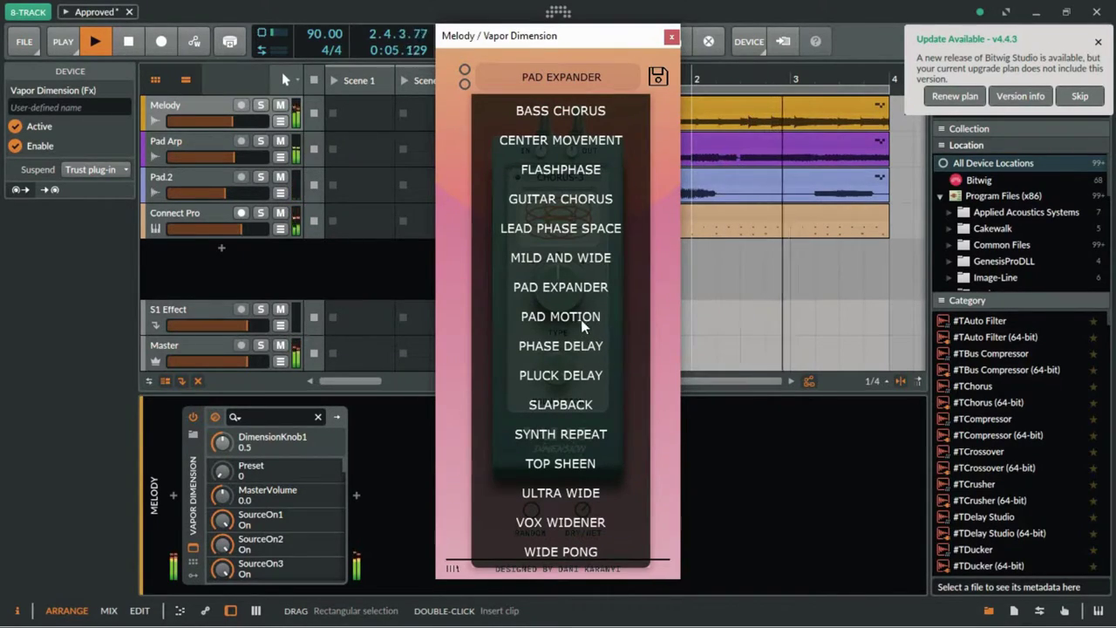
click(598, 346)
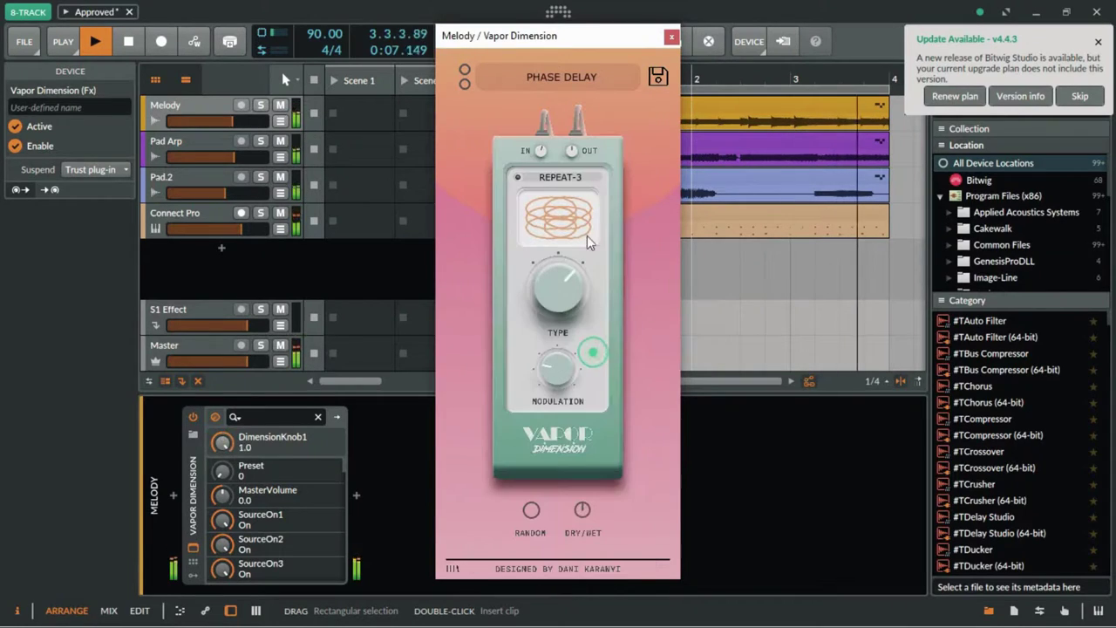
click(575, 81)
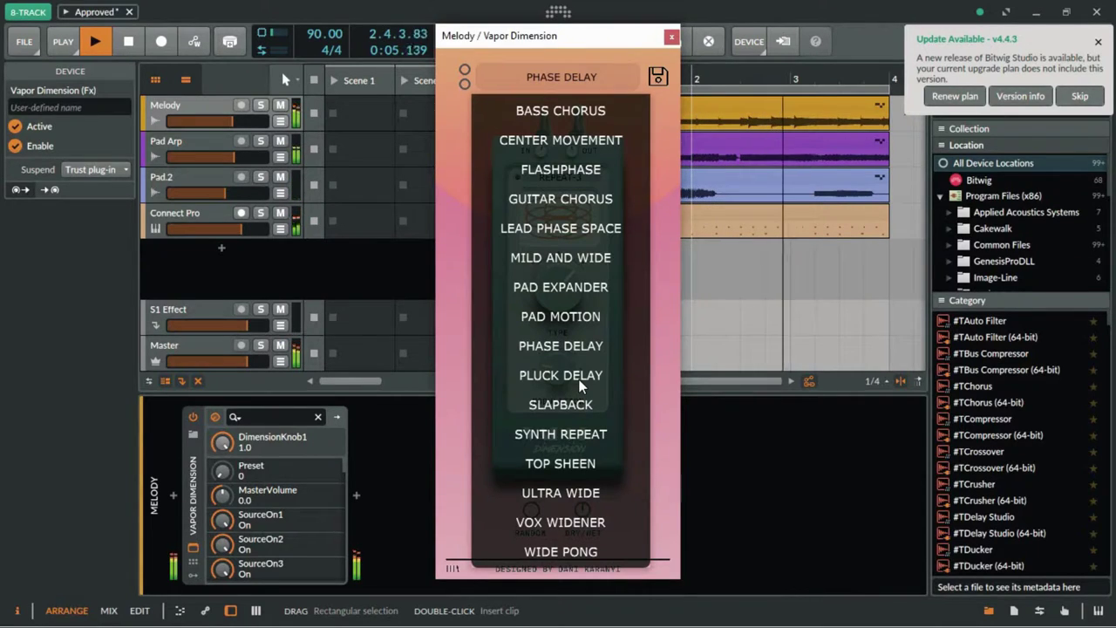
click(579, 376)
click(579, 78)
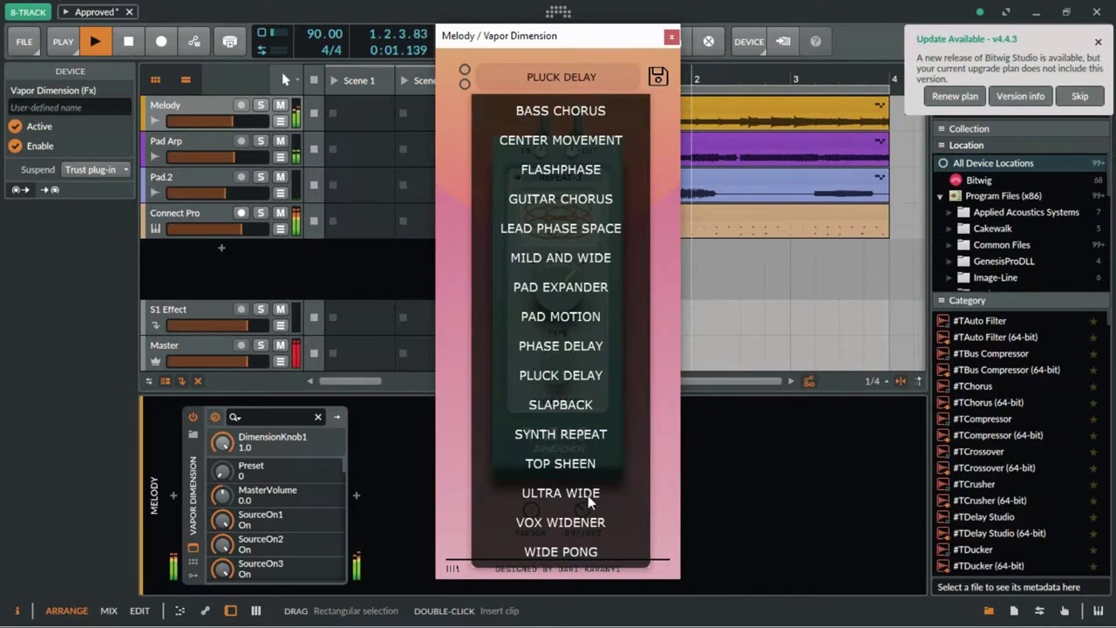
click(586, 408)
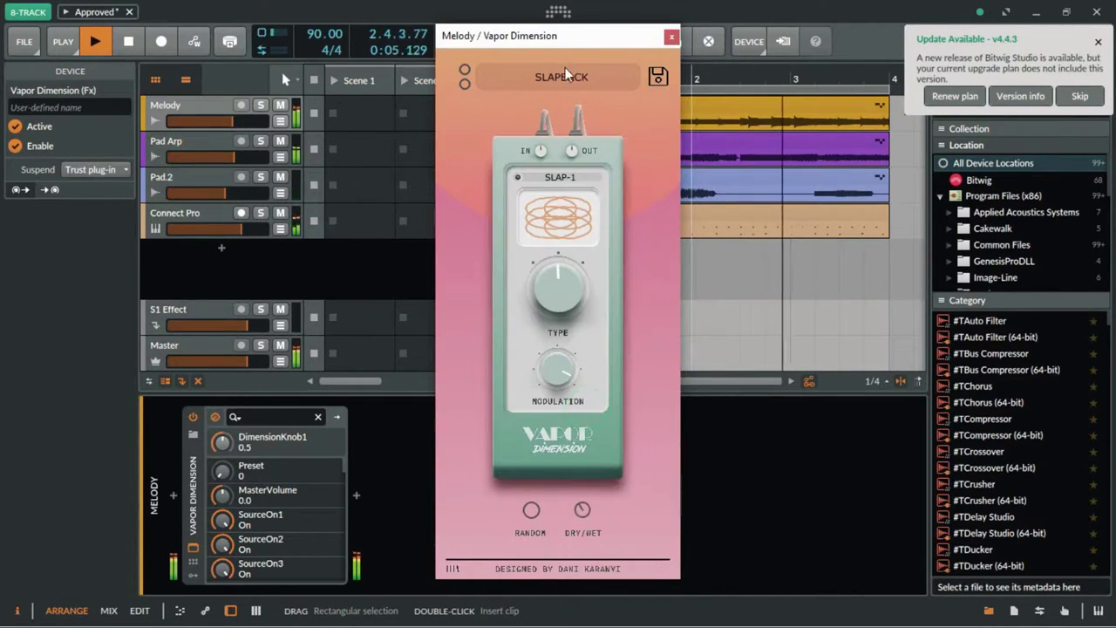
Audition the Synth Repeat, Ultra Wide and Wide Pong presets on the Melody track.
click(564, 75)
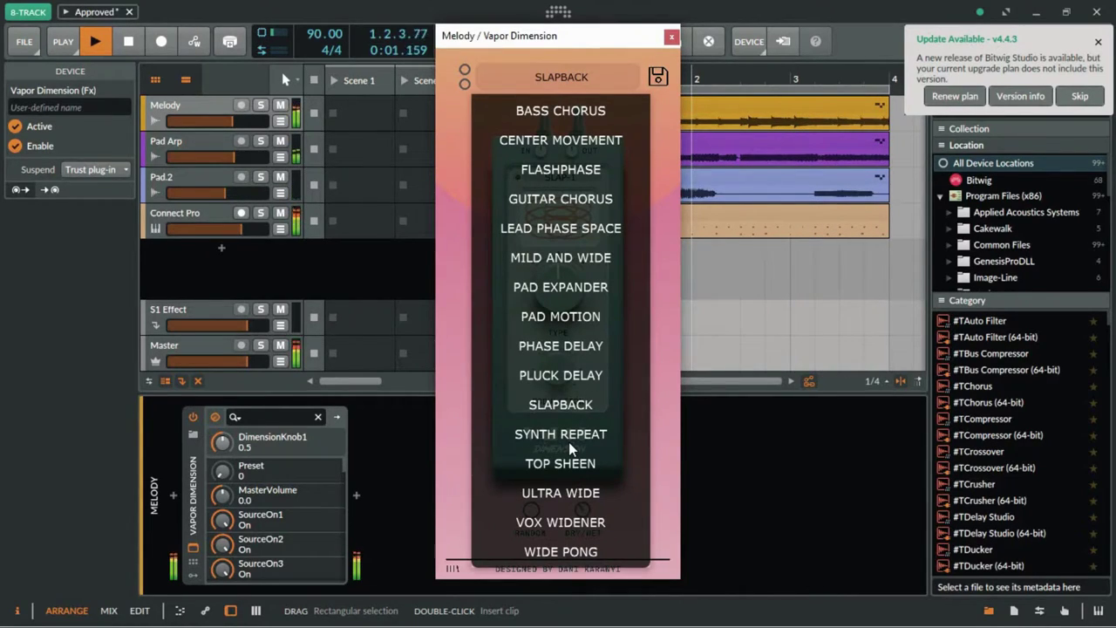
click(568, 441)
click(554, 86)
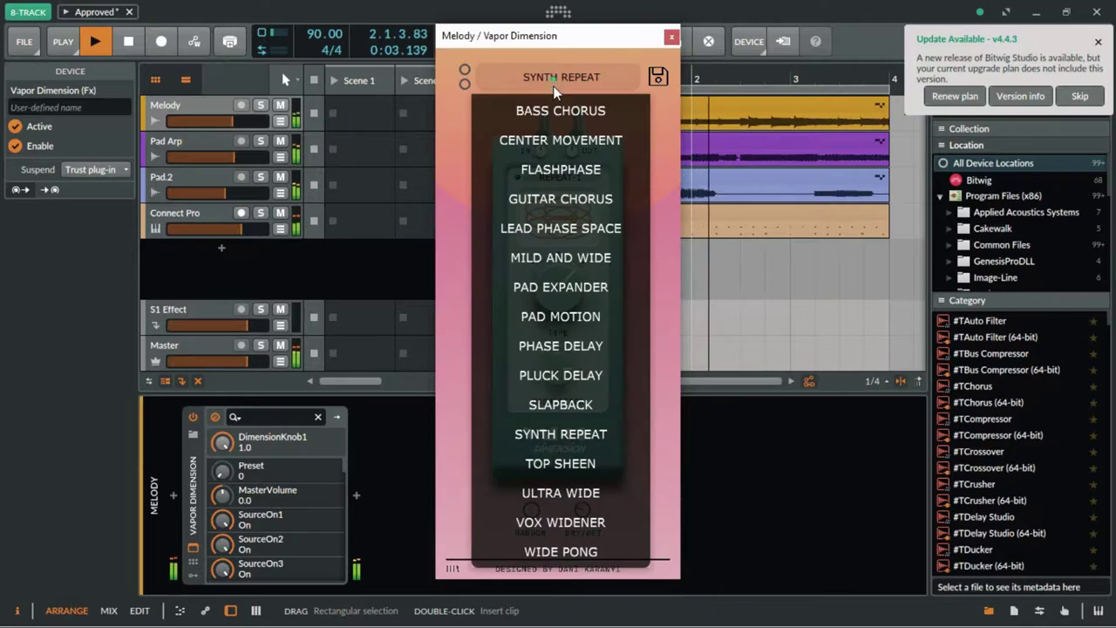
click(561, 441)
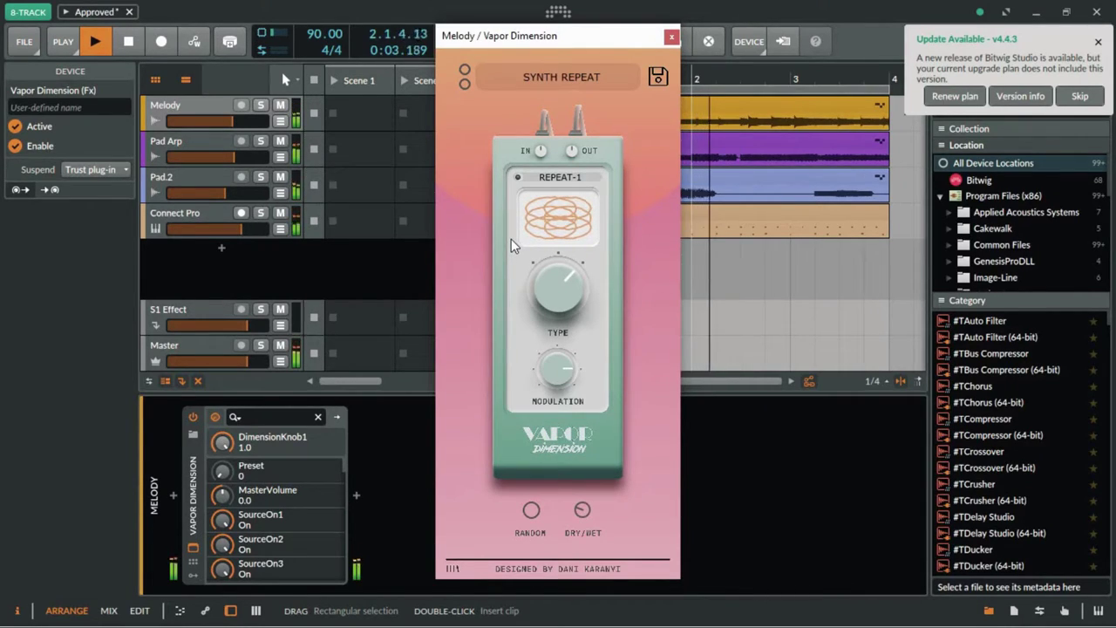
click(518, 76)
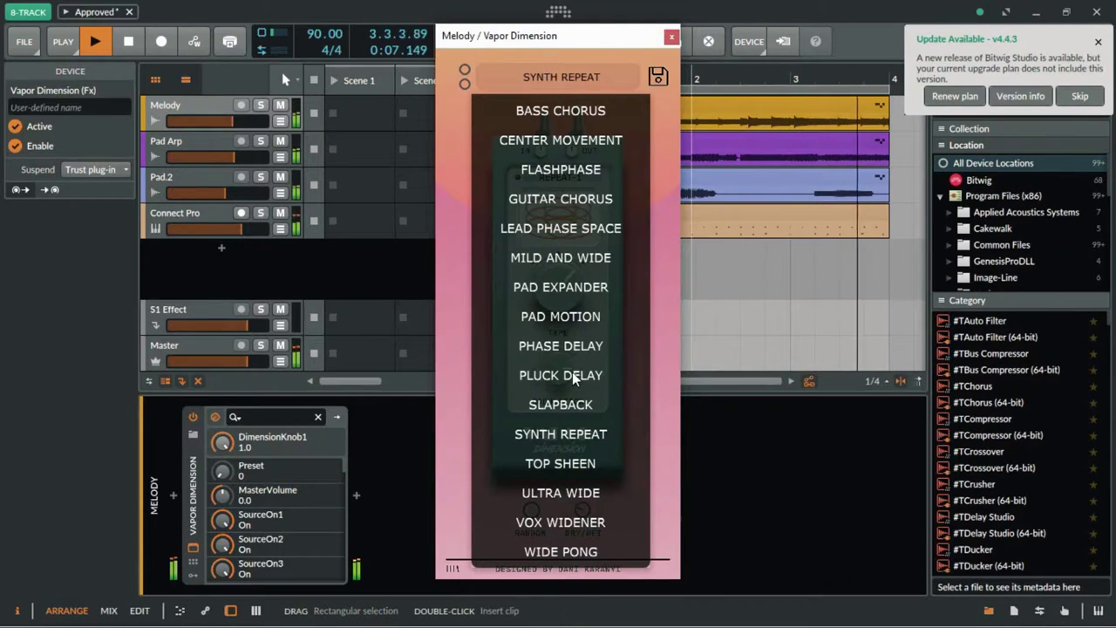
click(584, 491)
click(584, 83)
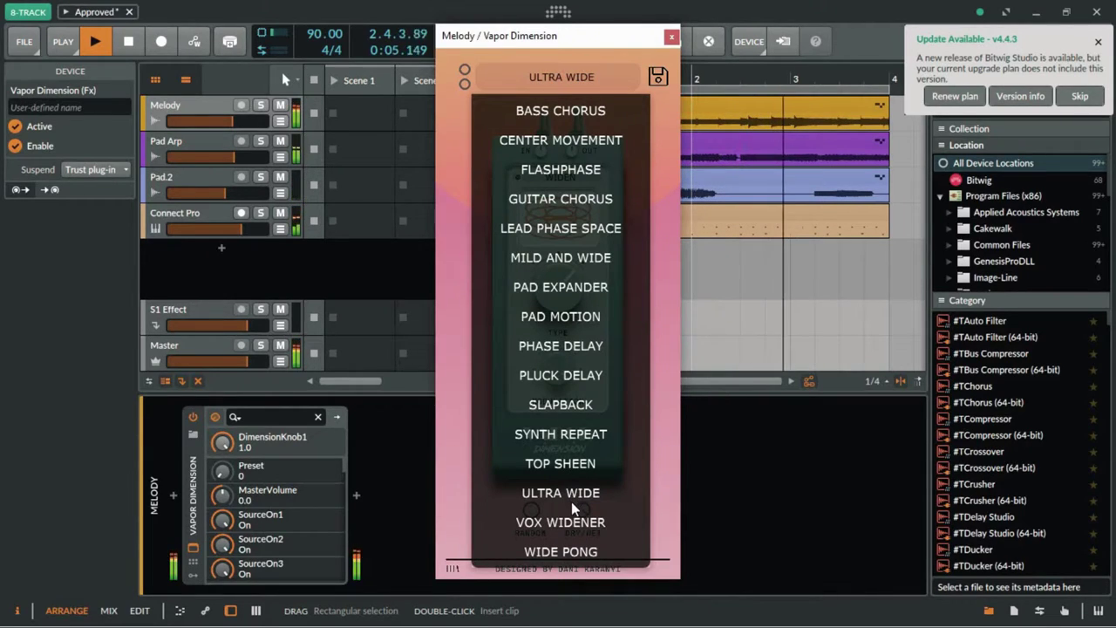
click(587, 551)
Load the Vox Widener preset and set its Modulation to 0.88 and its Type to 0.5.
click(549, 76)
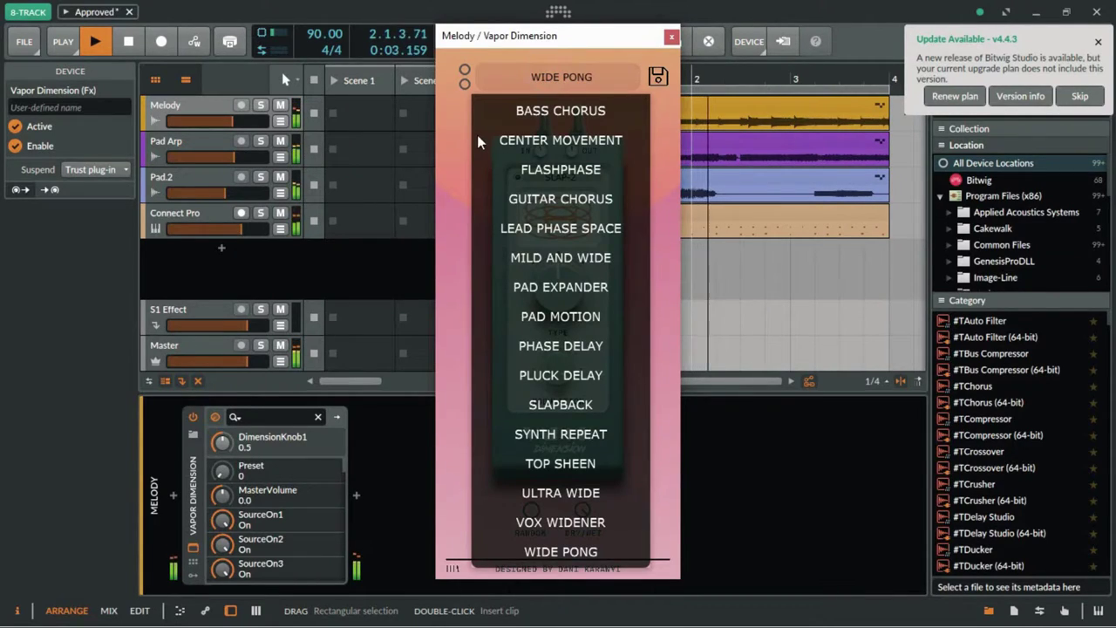
click(585, 527)
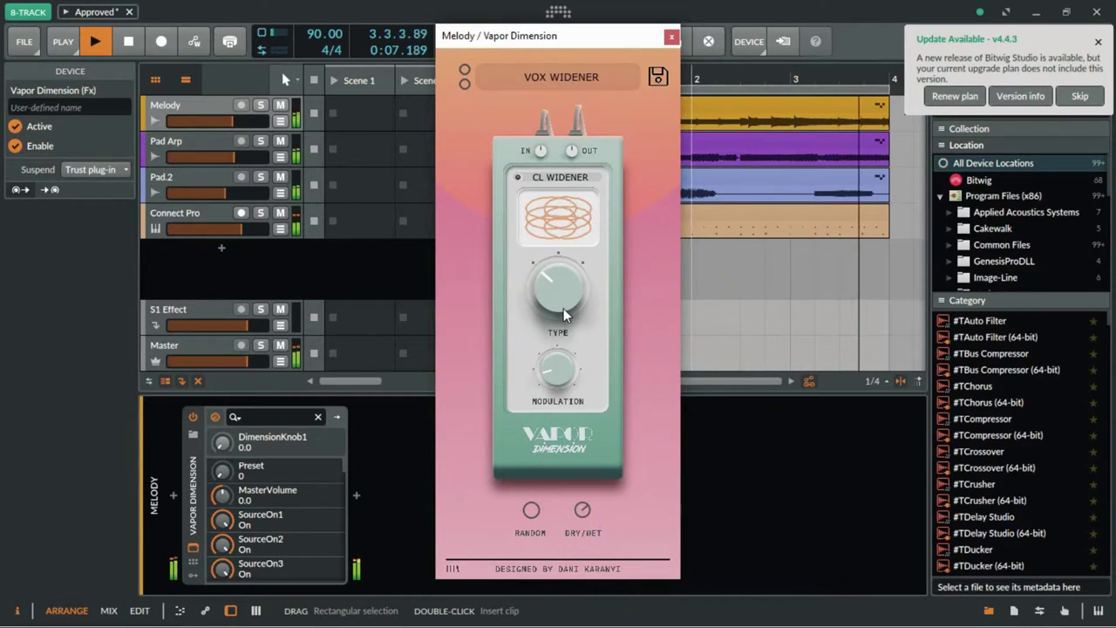
drag(564, 272, 619, 251)
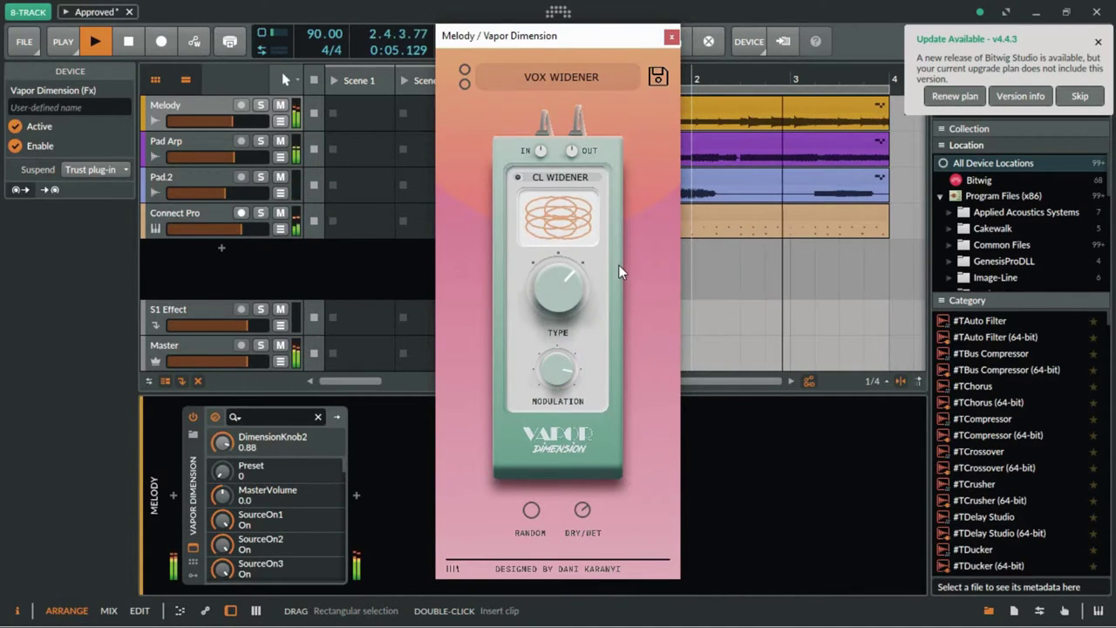
drag(562, 305, 548, 335)
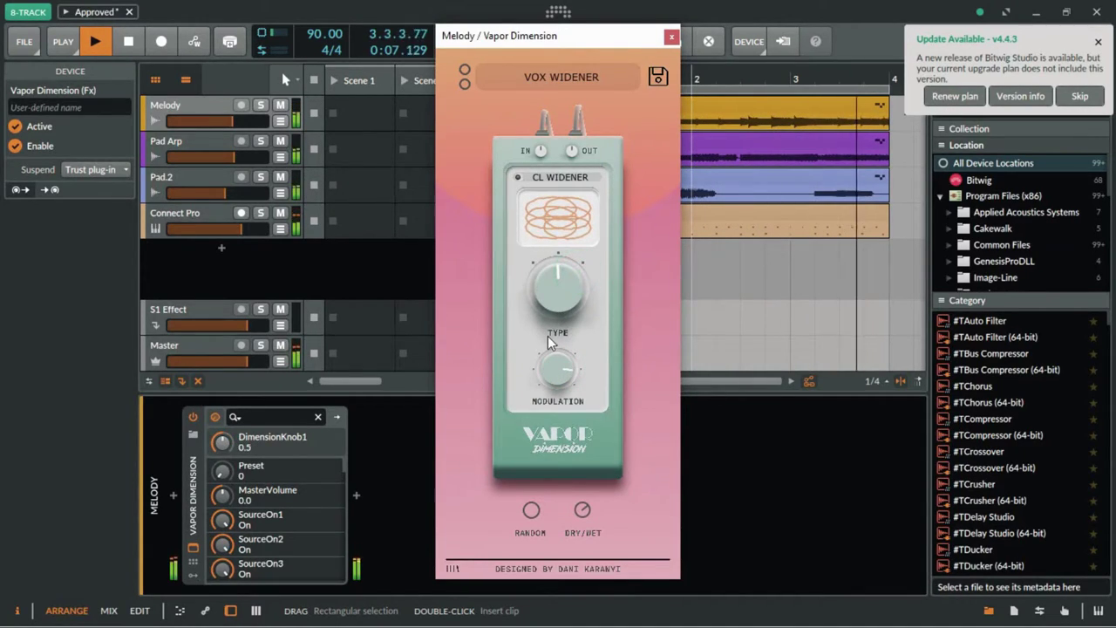
click(572, 77)
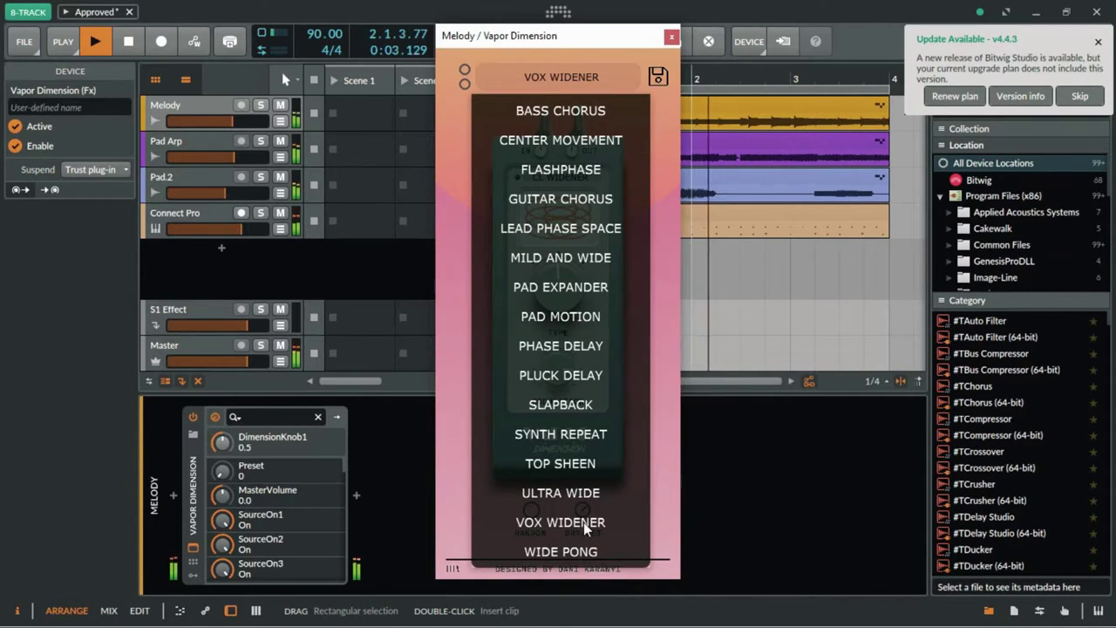
click(522, 83)
Fine-tune the Vox Widener sound by varying both knobs, ending with Type at 0.5 and Modulation at 0.71.
mouse_move(557, 395)
mouse_down()
mouse_move(579, 321)
mouse_move(557, 411)
mouse_up()
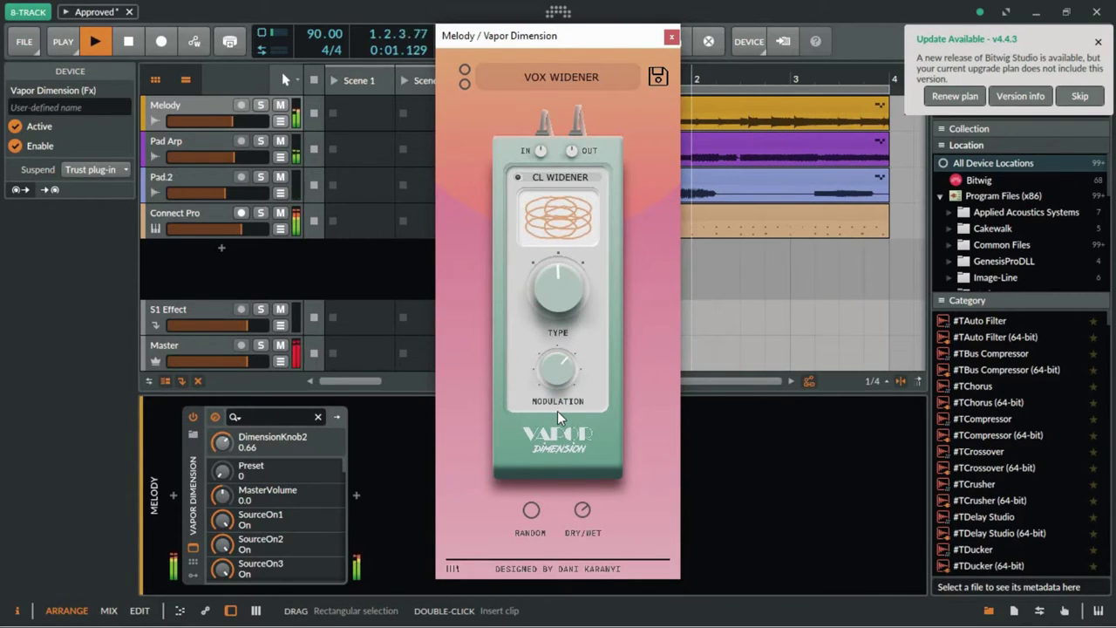
drag(560, 296, 584, 251)
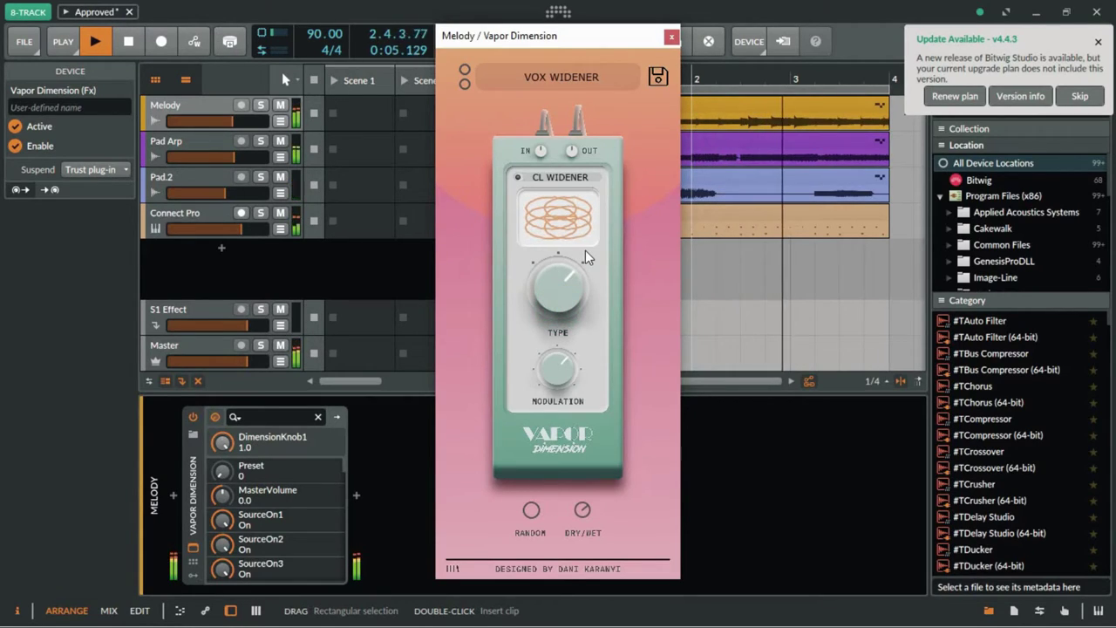
drag(550, 294, 539, 338)
drag(560, 374, 558, 449)
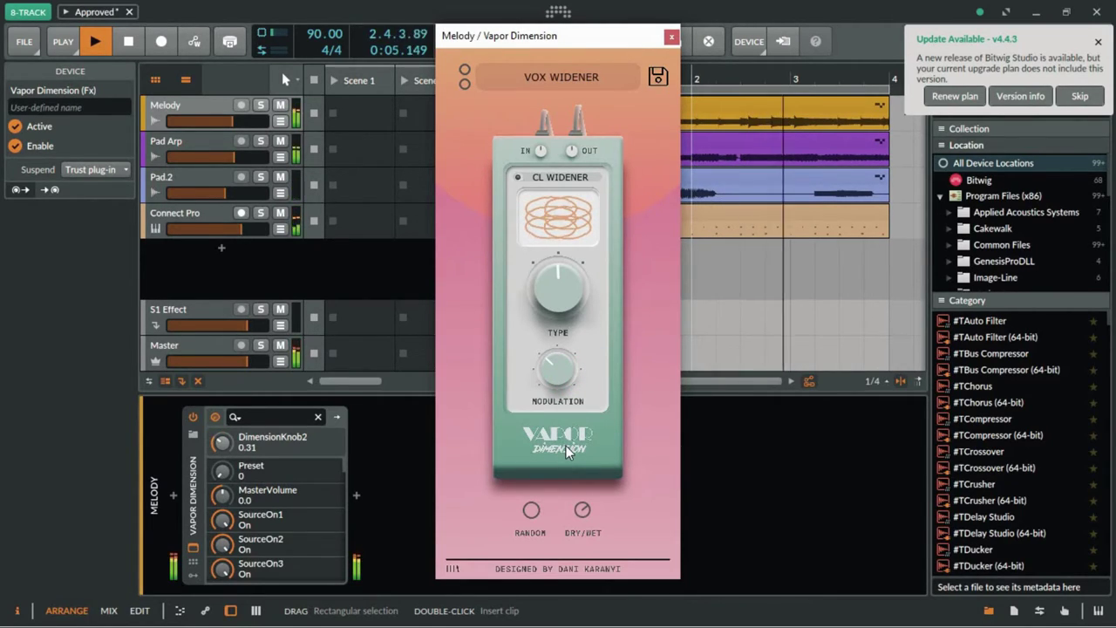
drag(566, 446, 576, 340)
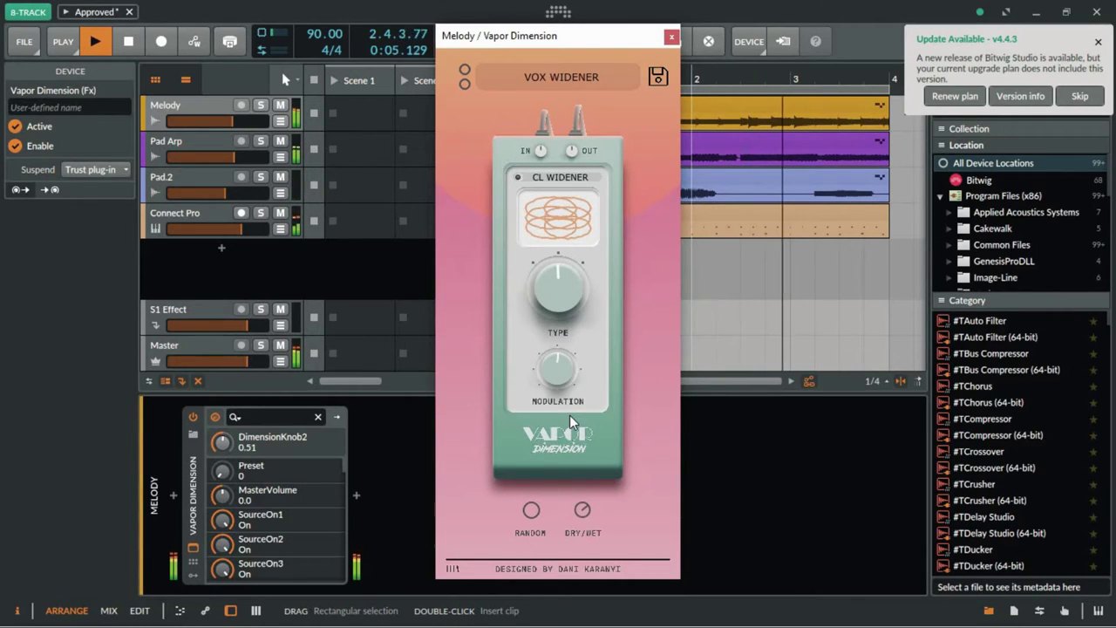
drag(557, 370, 557, 338)
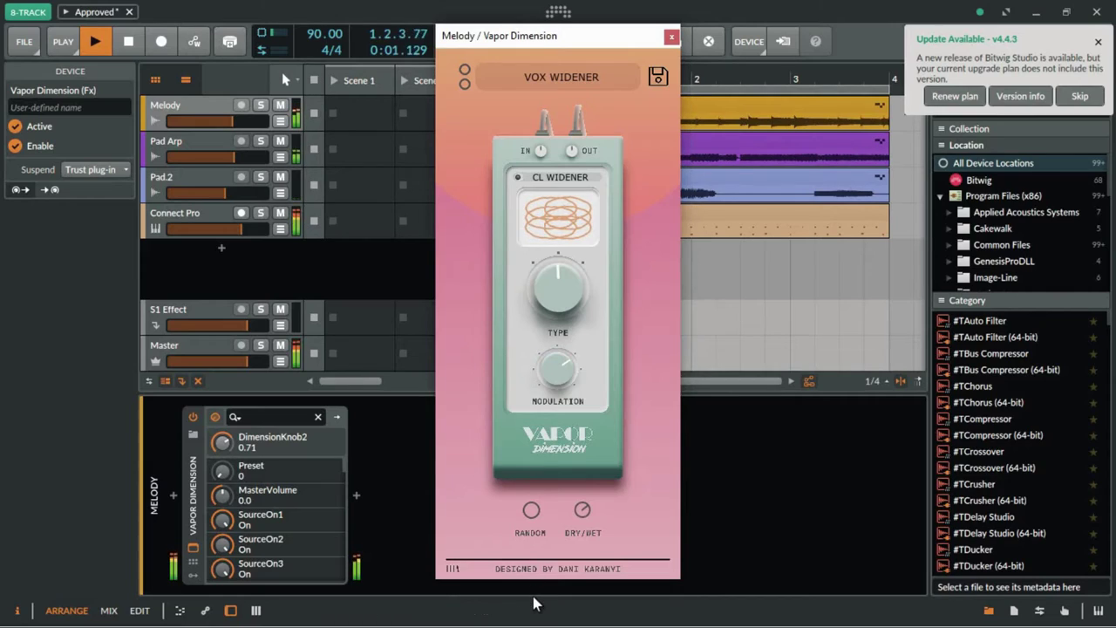
Vary the plug-in's Dry/Wet amount between 1.00 and 0.81, settling on 0.90.
drag(573, 509, 606, 448)
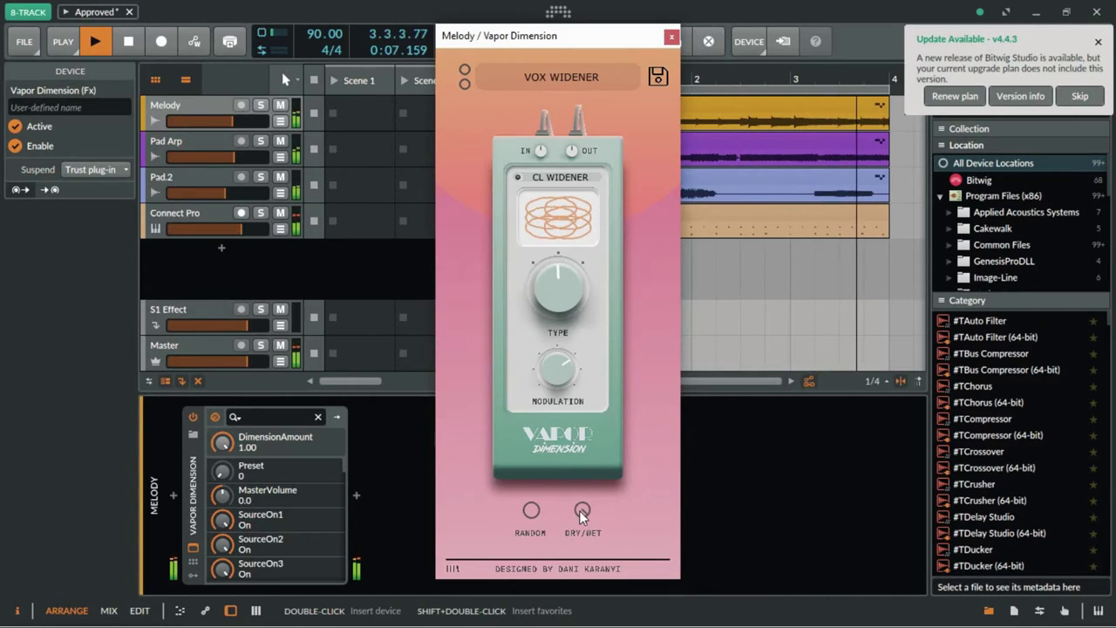
drag(579, 509, 580, 555)
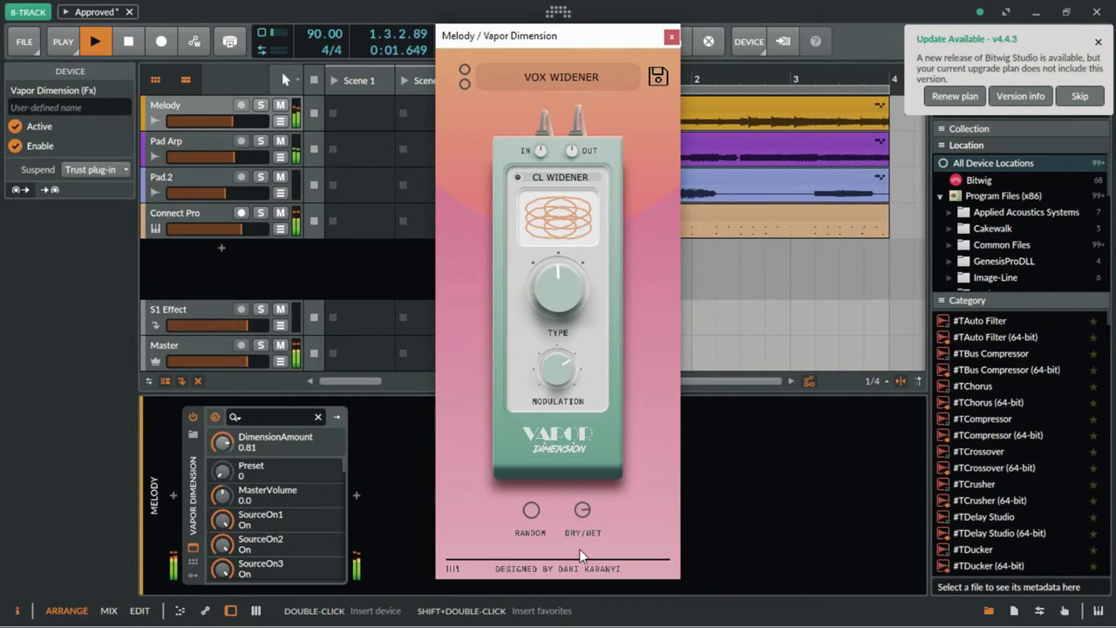
Randomize the Type and Modulation settings repeatedly, stopping on the CL Widener type, and shift the plug-in window slightly.
click(530, 512)
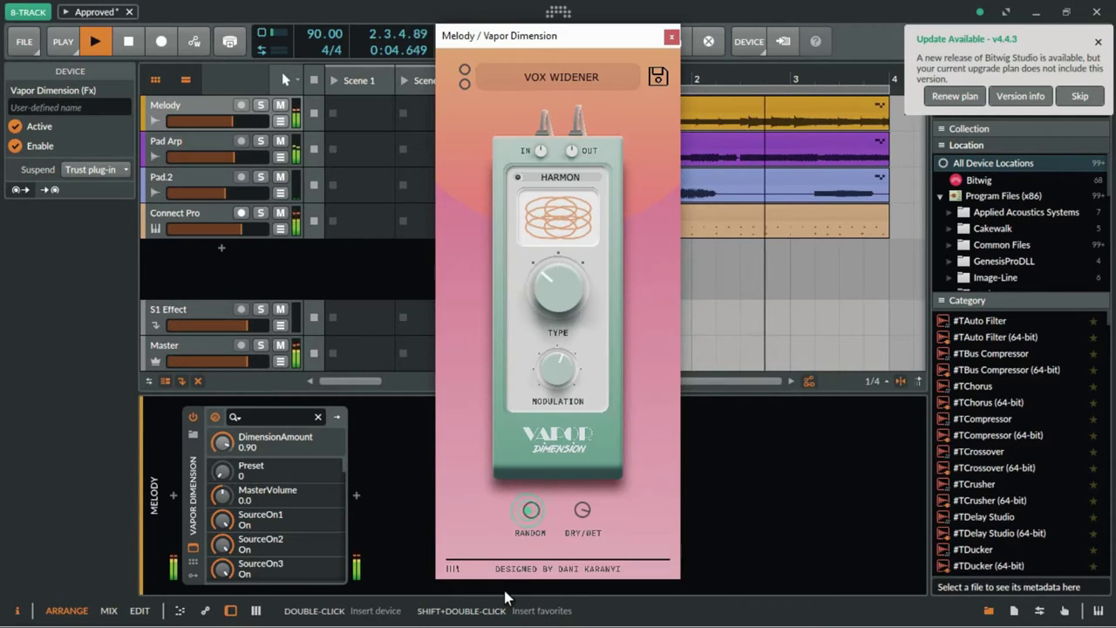
click(531, 512)
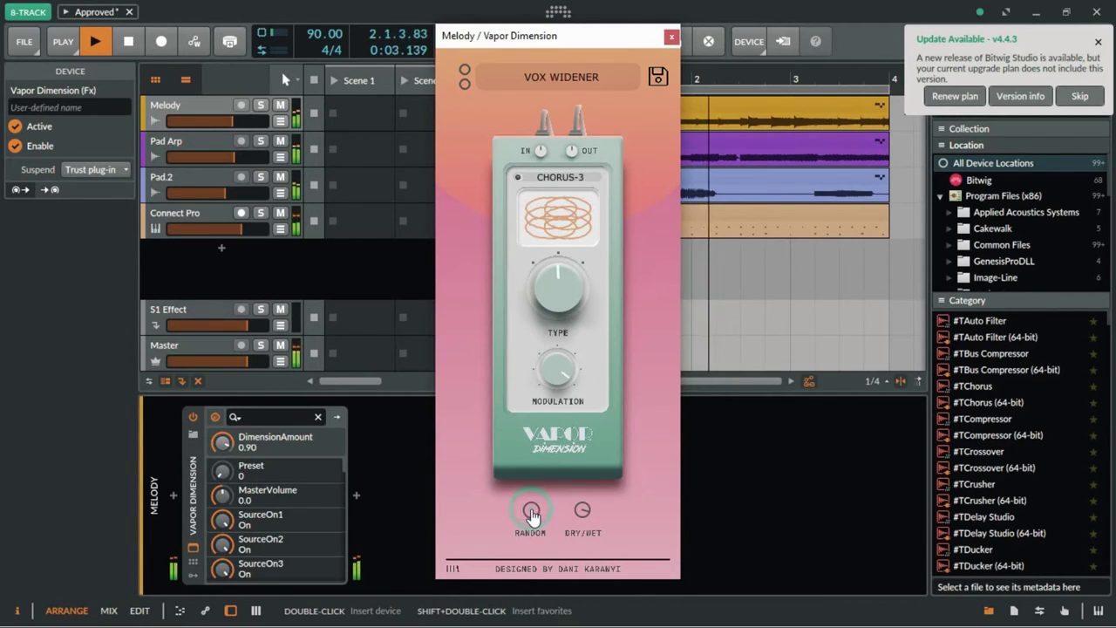
click(531, 513)
click(531, 513)
click(531, 513)
click(530, 512)
click(531, 513)
click(531, 513)
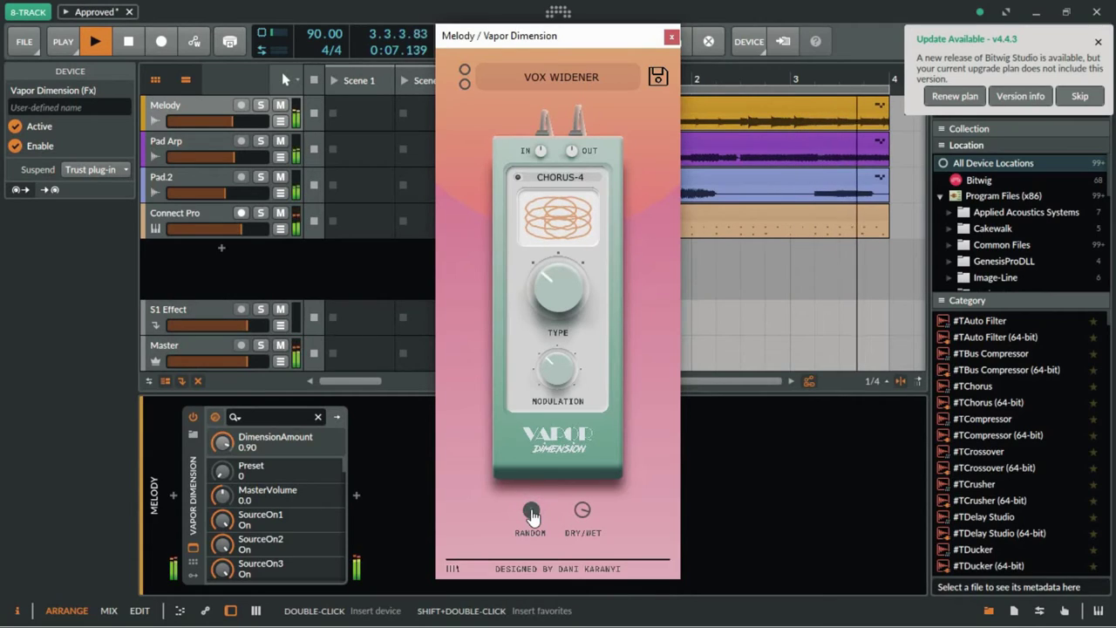
click(531, 513)
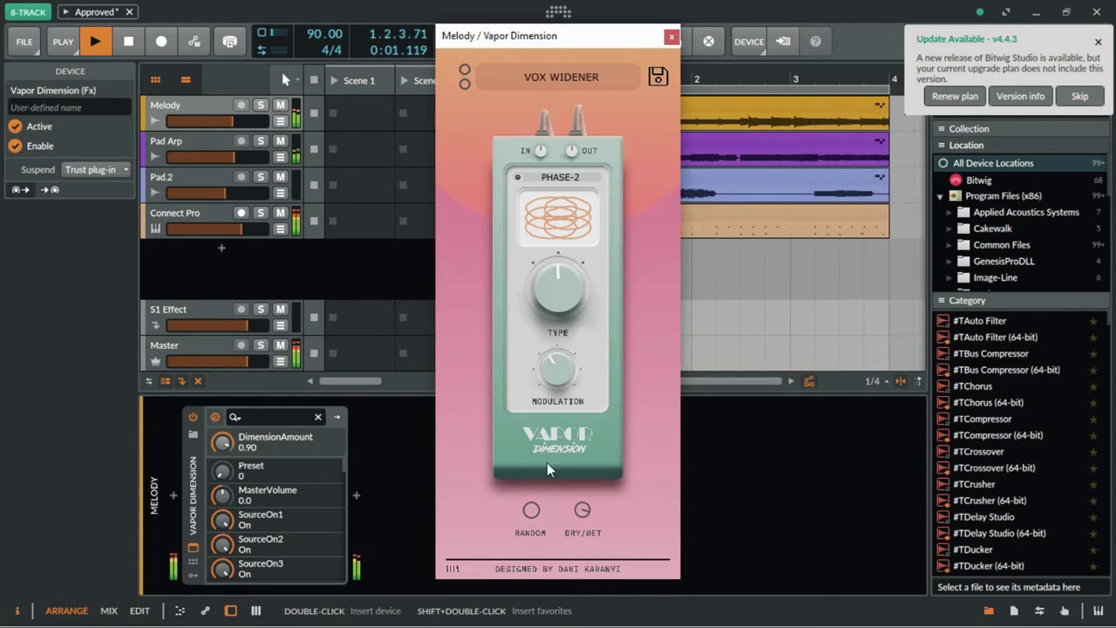
click(531, 512)
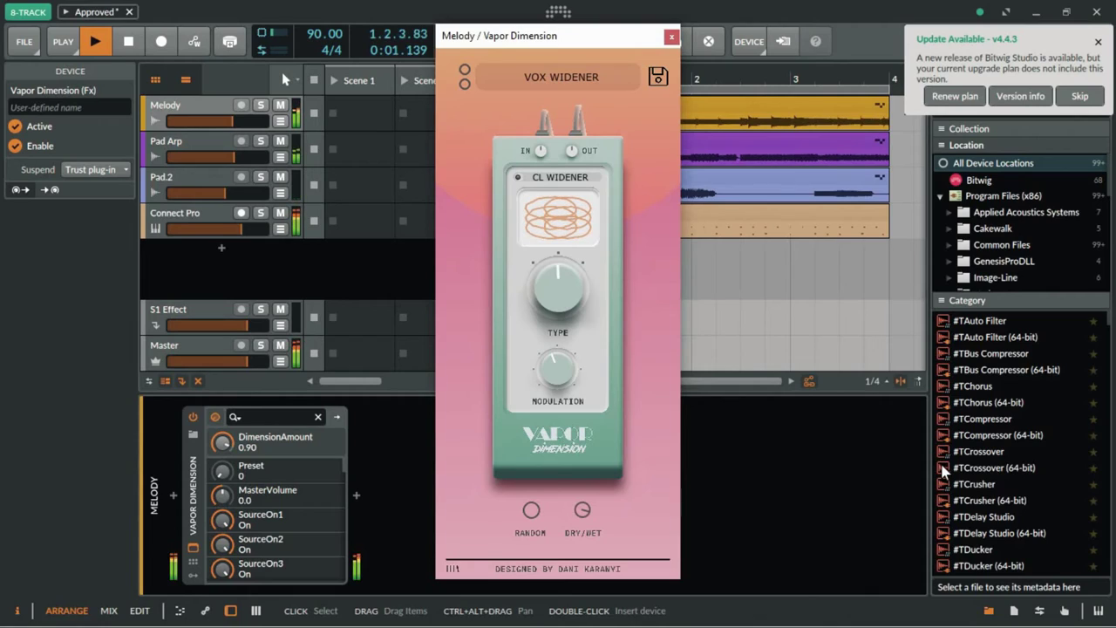
drag(568, 35, 585, 41)
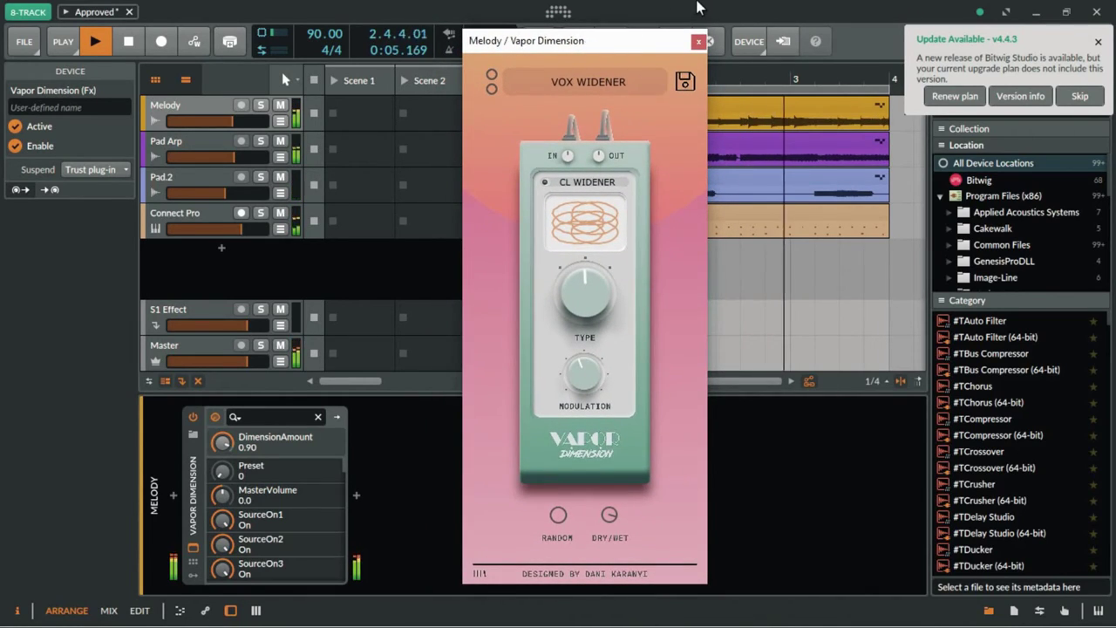